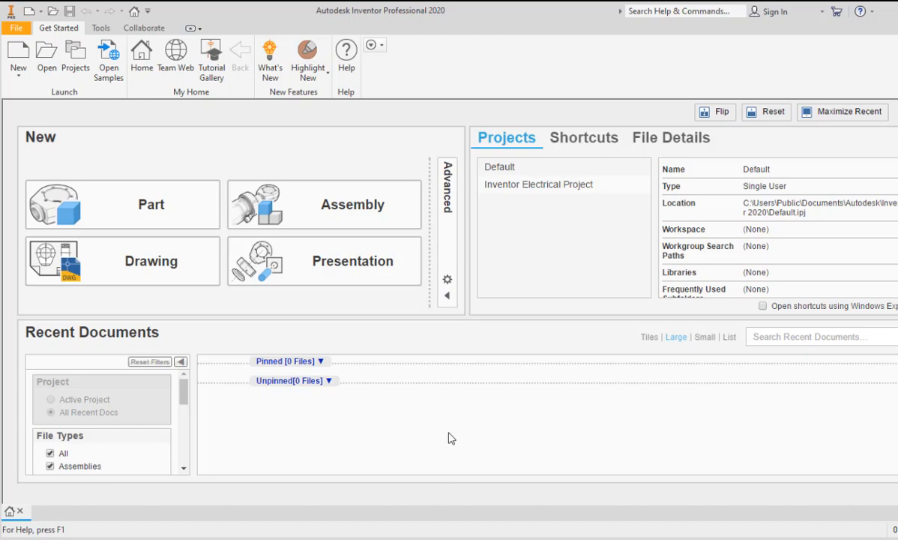
Set the default template's measurement units to millimeters, overwriting the existing default template, and create a new part.
click(447, 280)
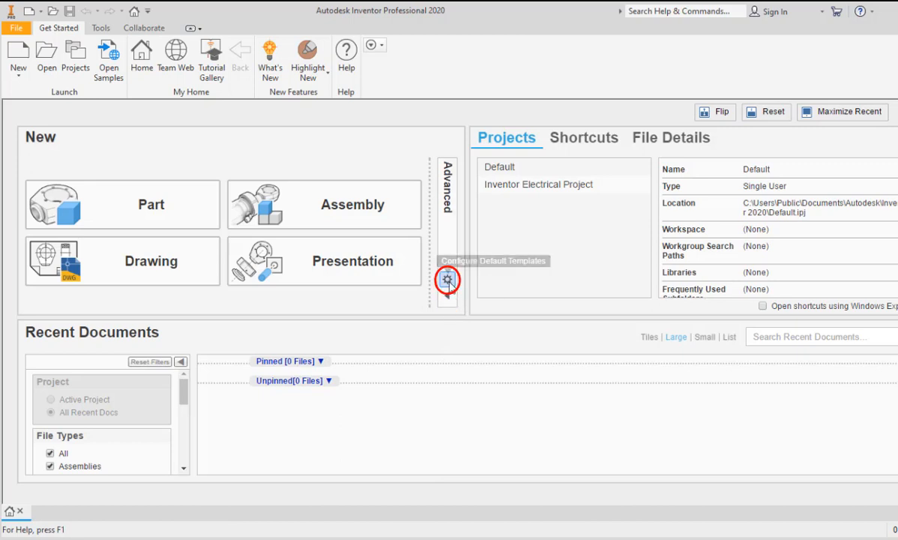
click(448, 280)
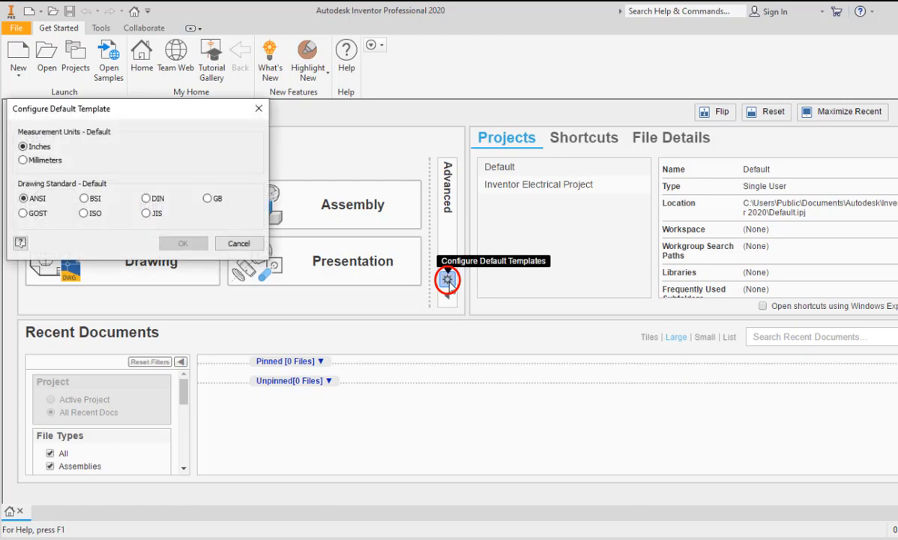
click(30, 160)
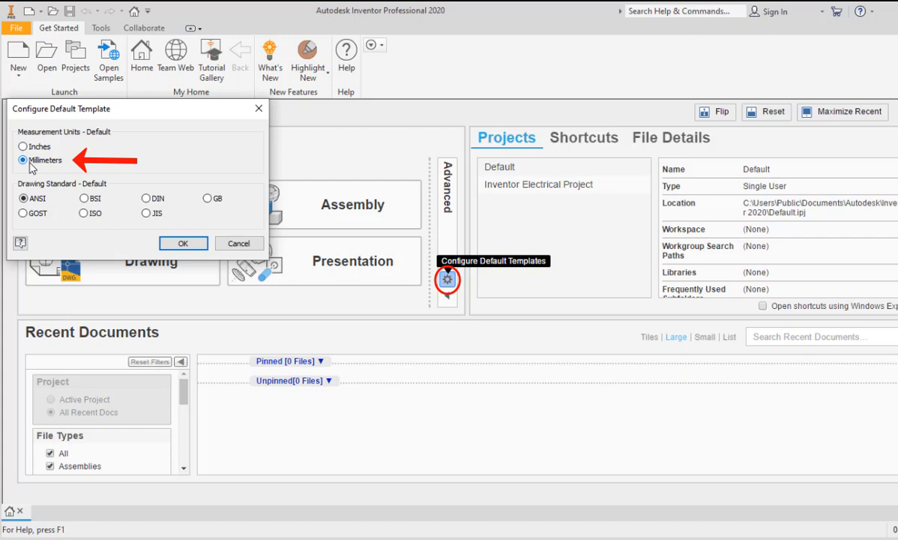
click(183, 244)
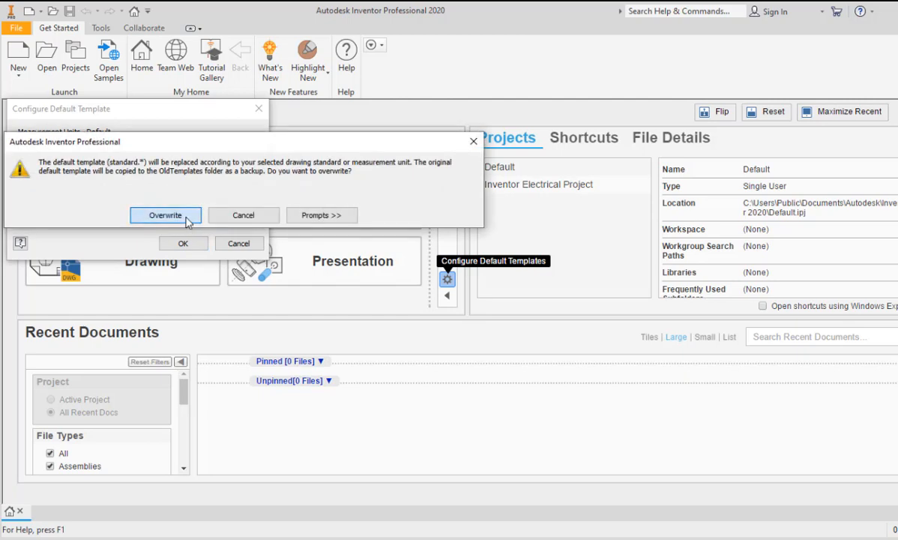
click(188, 217)
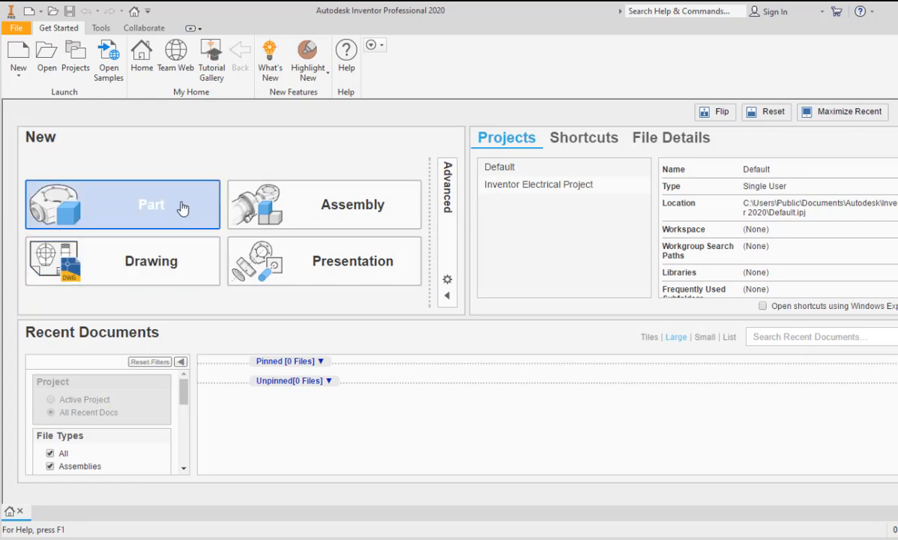
click(183, 207)
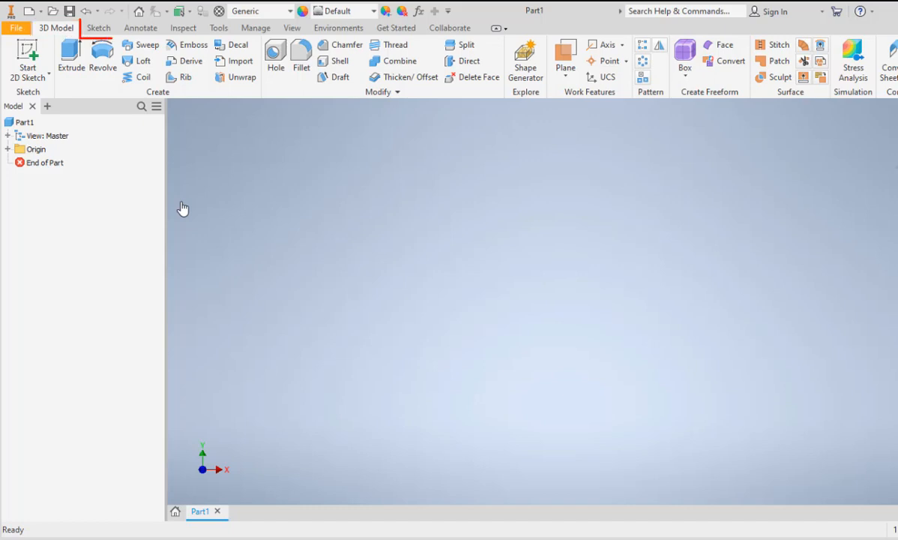
click(99, 29)
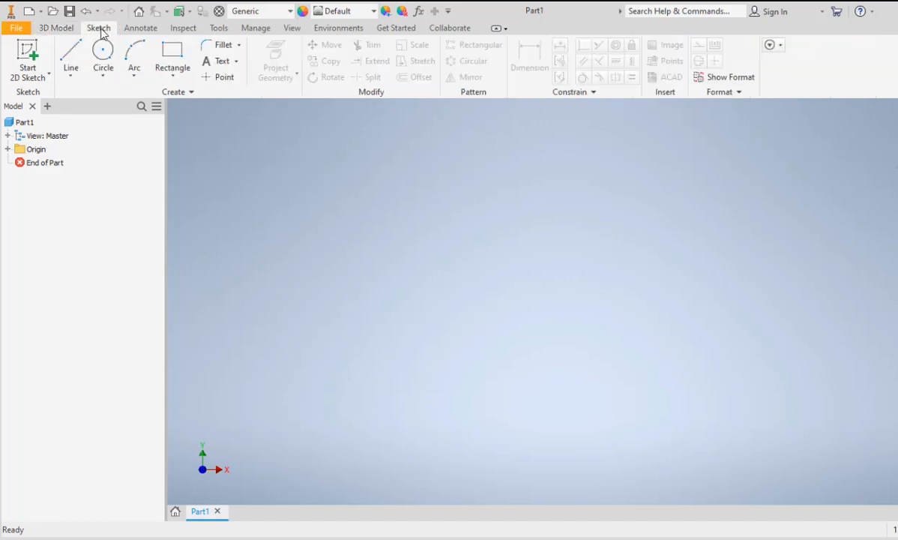
click(59, 30)
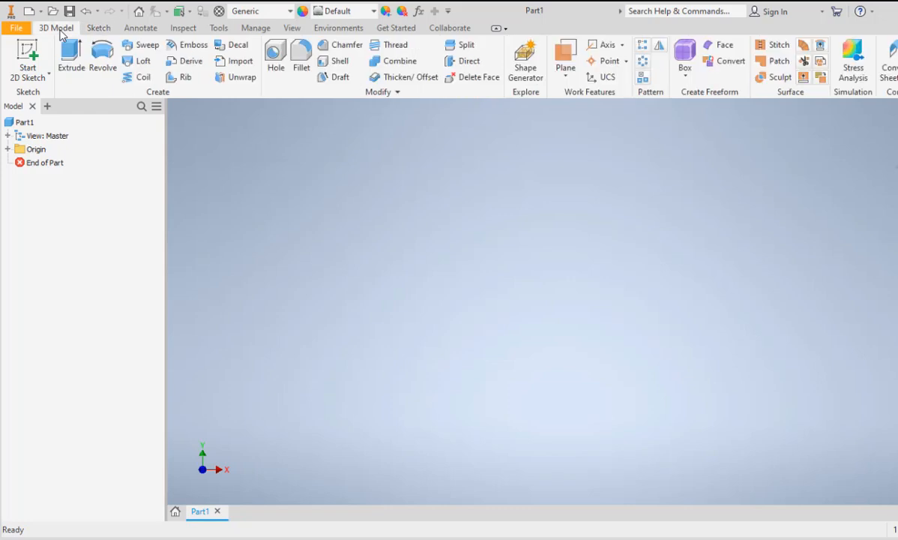
click(102, 28)
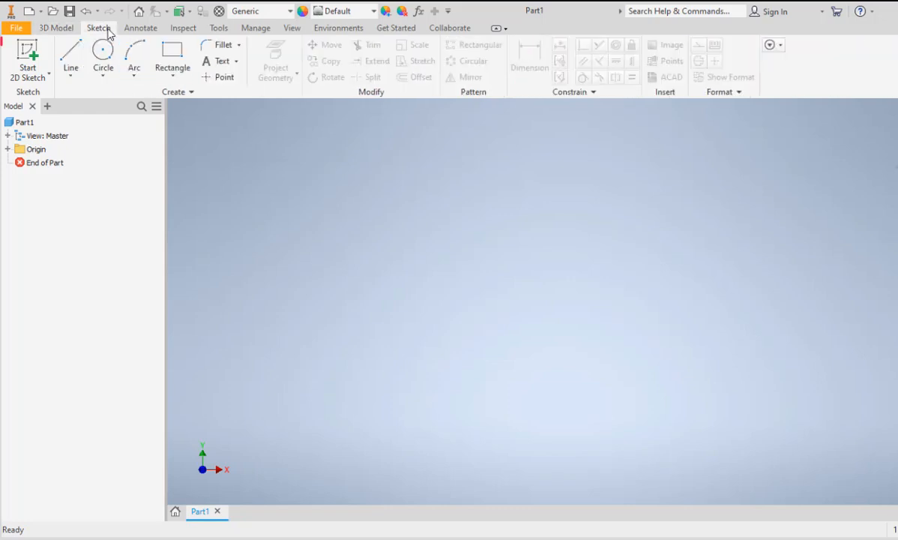
click(62, 32)
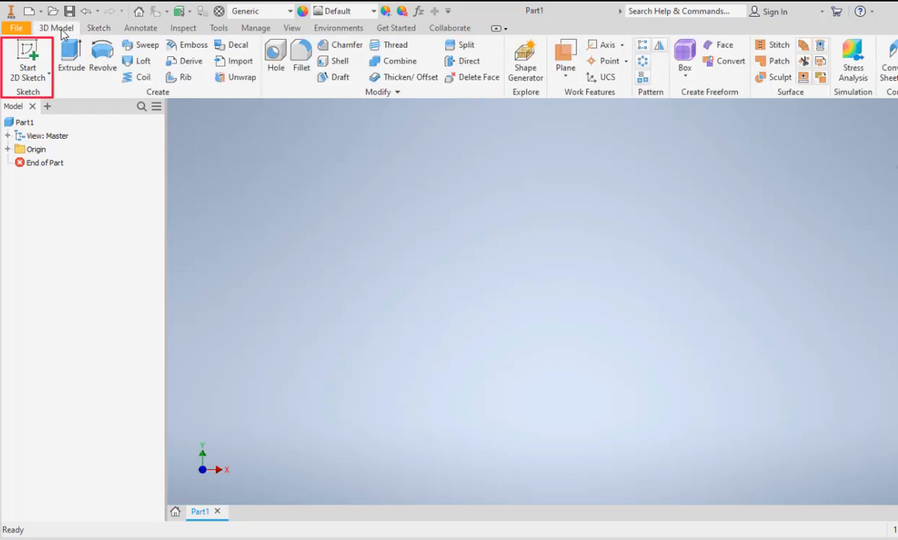
Start a 2D sketch on the XY plane of the new part.
click(102, 30)
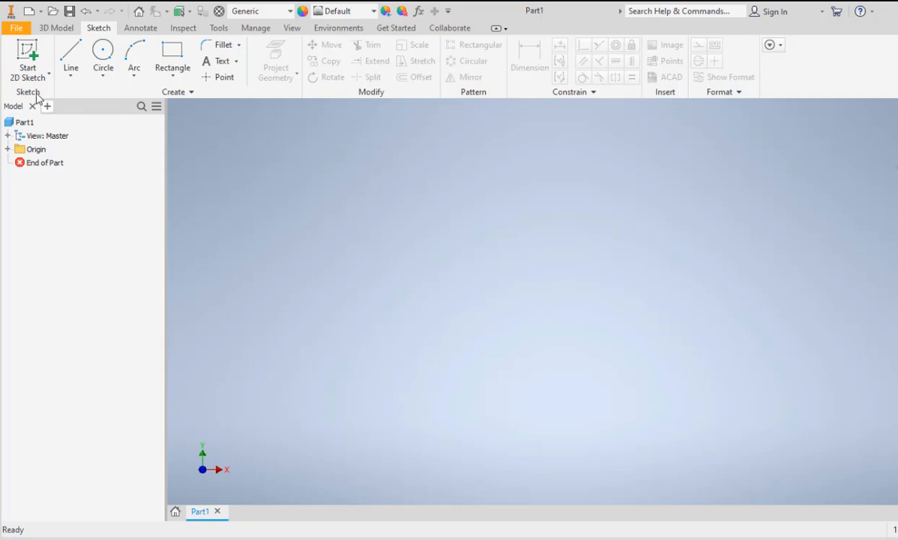
click(35, 56)
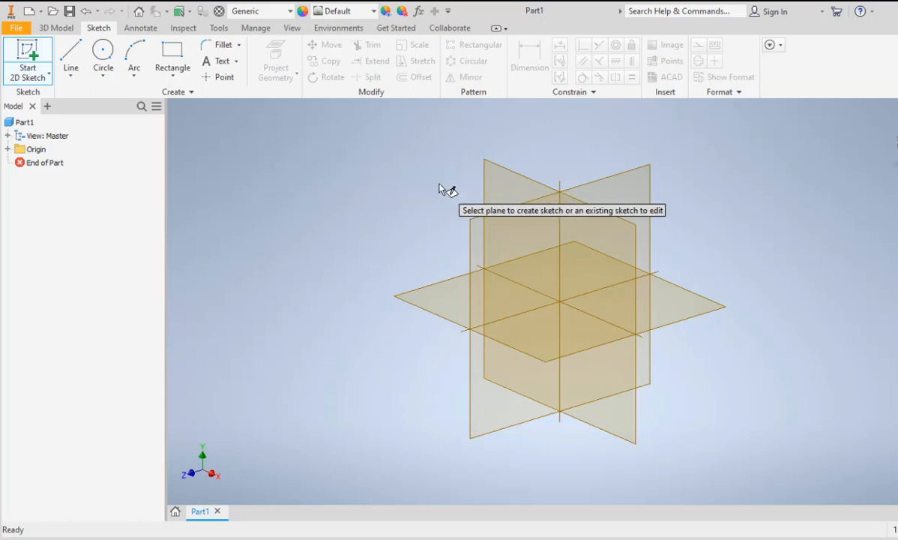
click(504, 192)
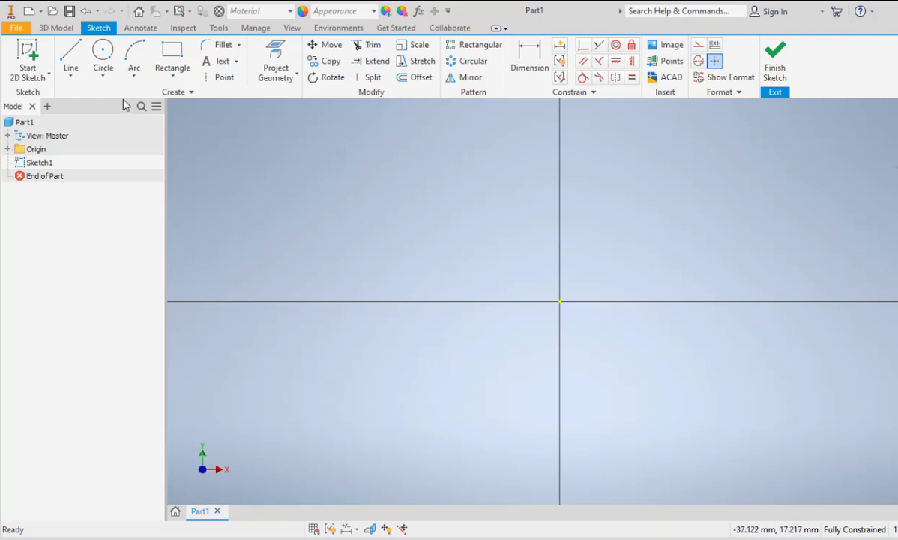
Examine the available variants of the Line, Circle, Arc, Rectangle, Fillet and Text sketch tools.
click(72, 78)
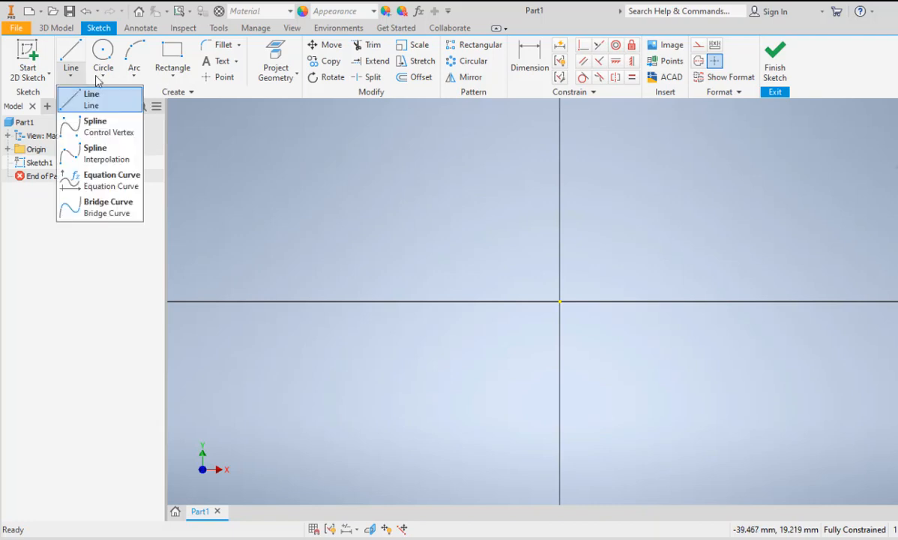
click(104, 79)
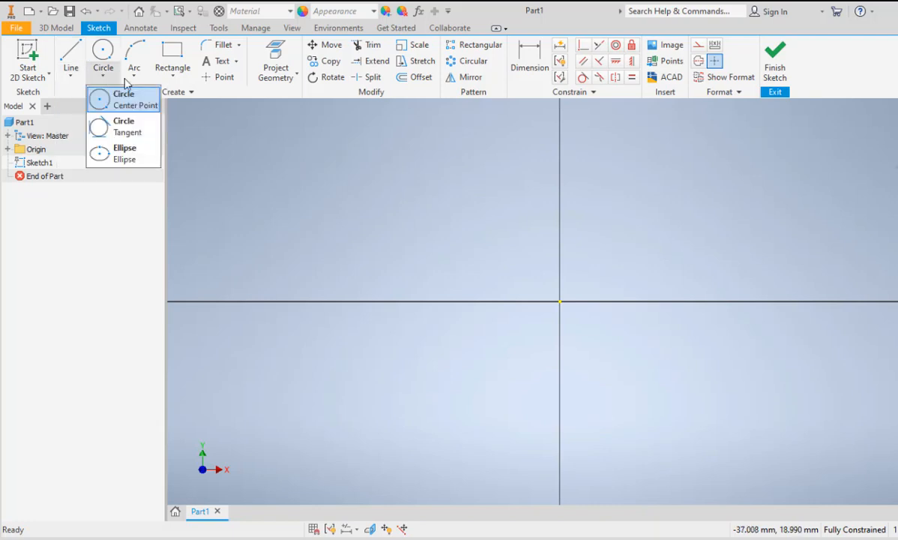
click(135, 80)
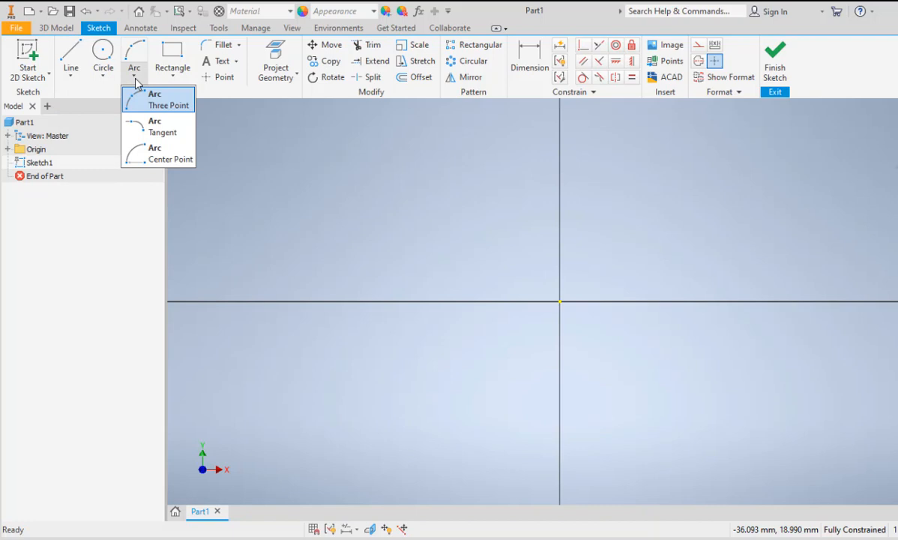
click(174, 78)
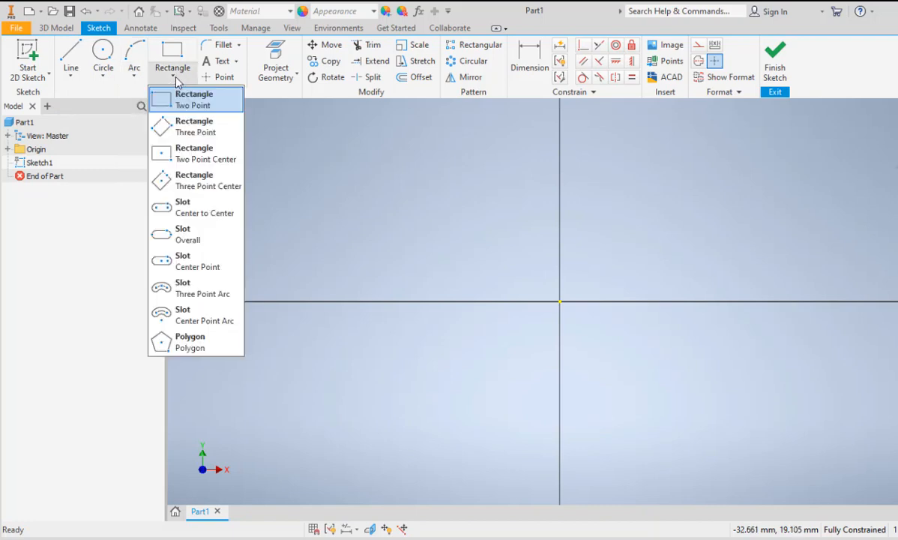
click(239, 47)
click(240, 48)
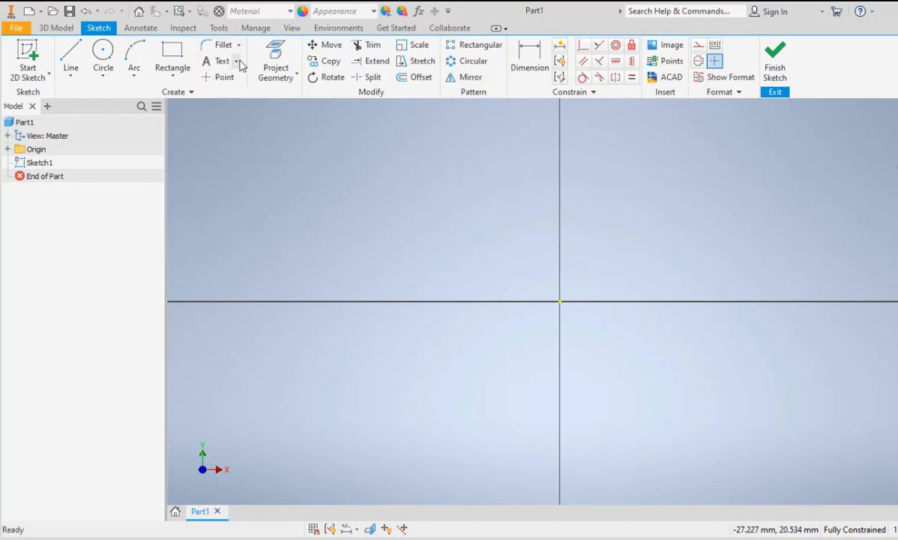
click(238, 62)
click(238, 62)
click(178, 79)
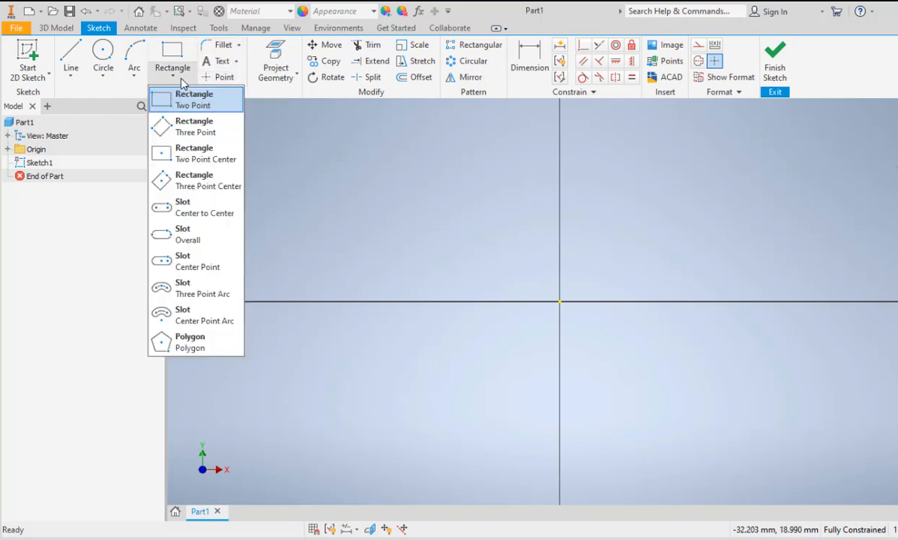
click(173, 80)
click(135, 79)
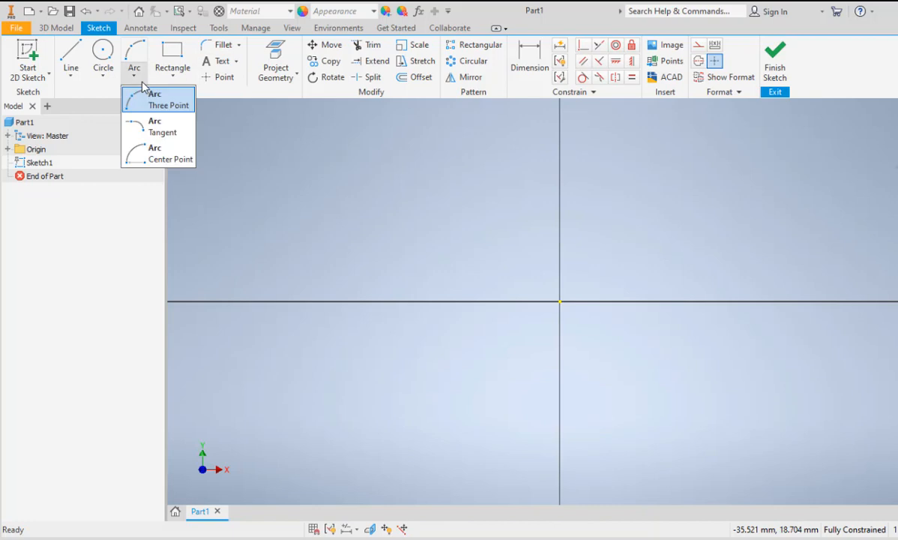
click(140, 84)
click(114, 85)
click(114, 85)
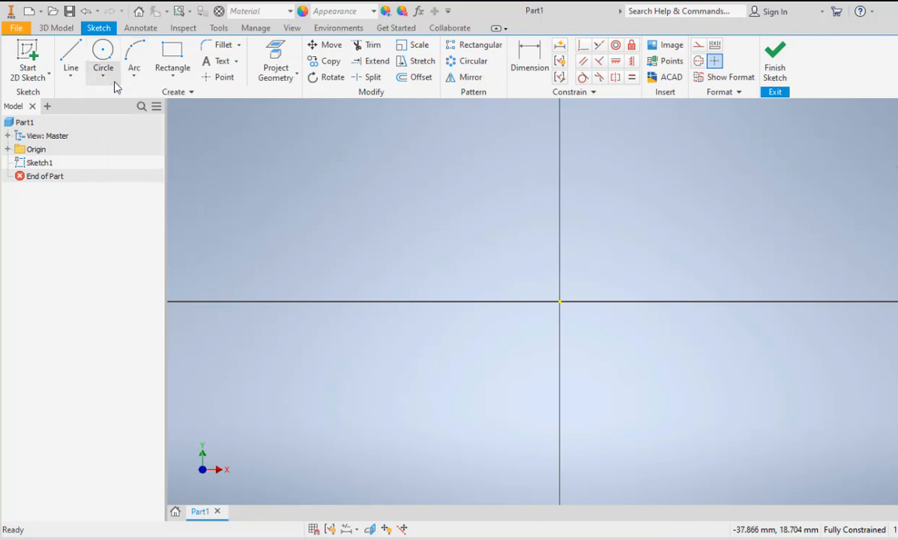
click(76, 82)
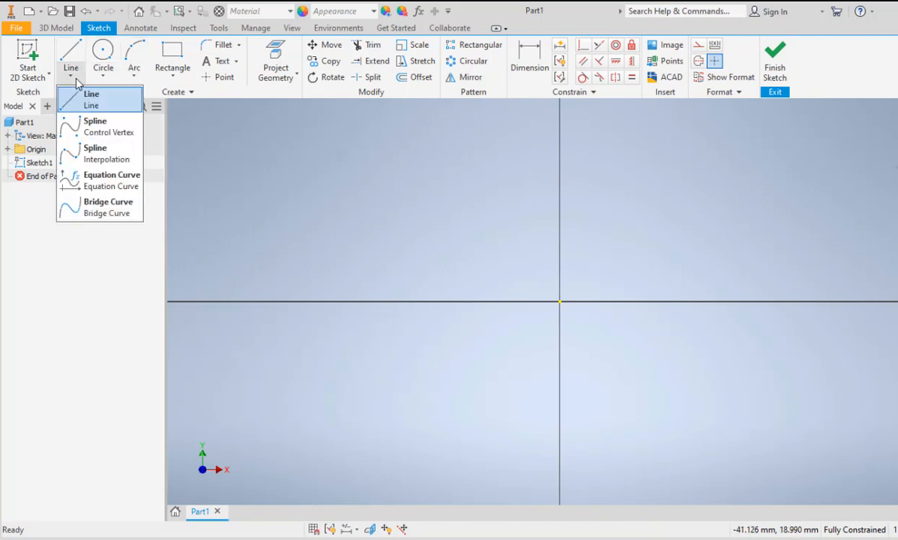
click(76, 81)
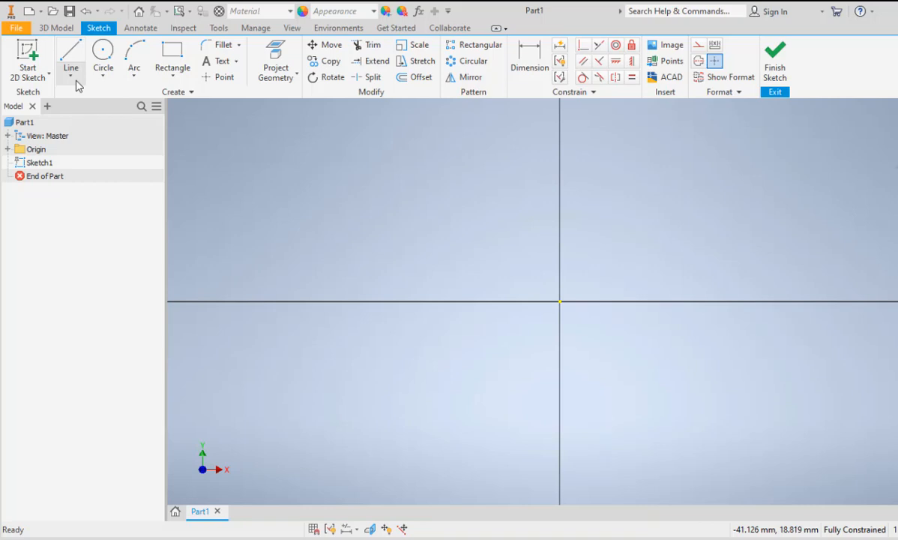
Draw the triangle's first line downward from a point above and left of the origin, 25 mm long at 115 degrees from horizontal.
click(75, 53)
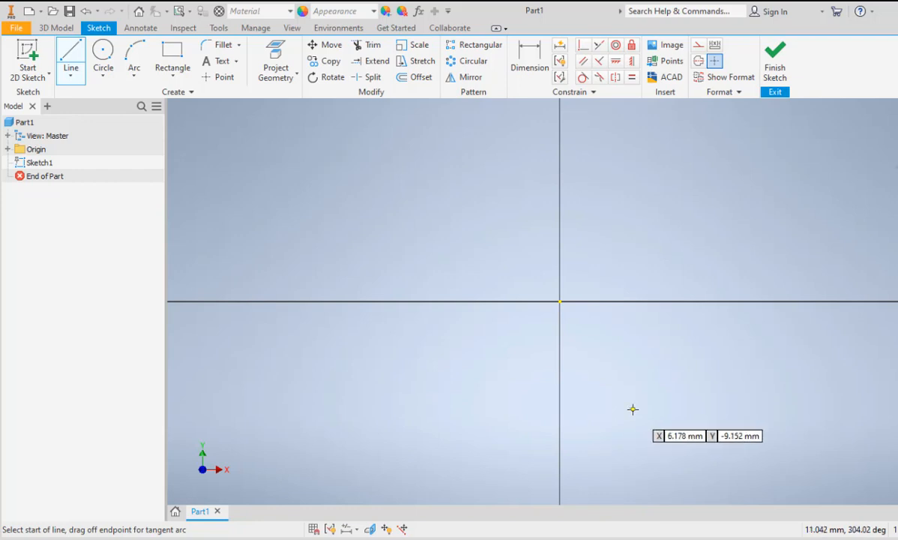
click(559, 301)
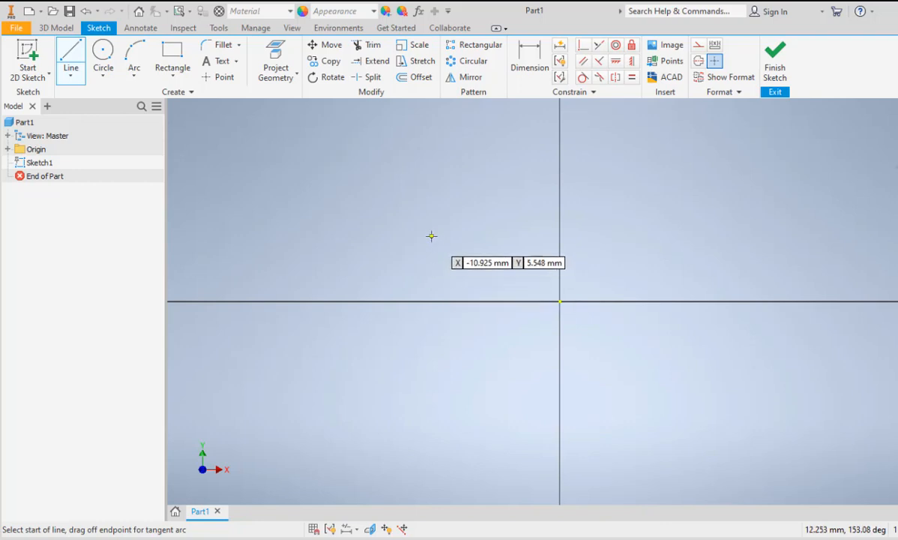
click(427, 132)
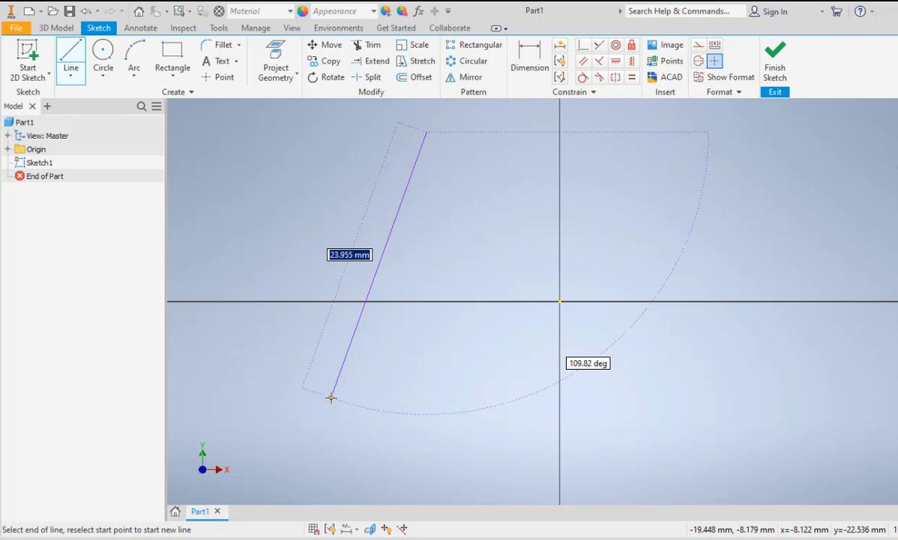
text(25)
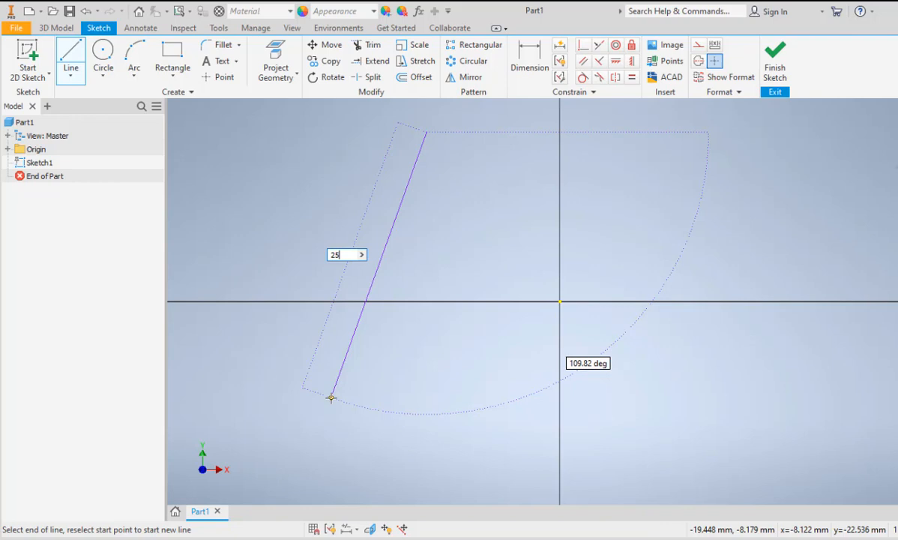
key(Tab)
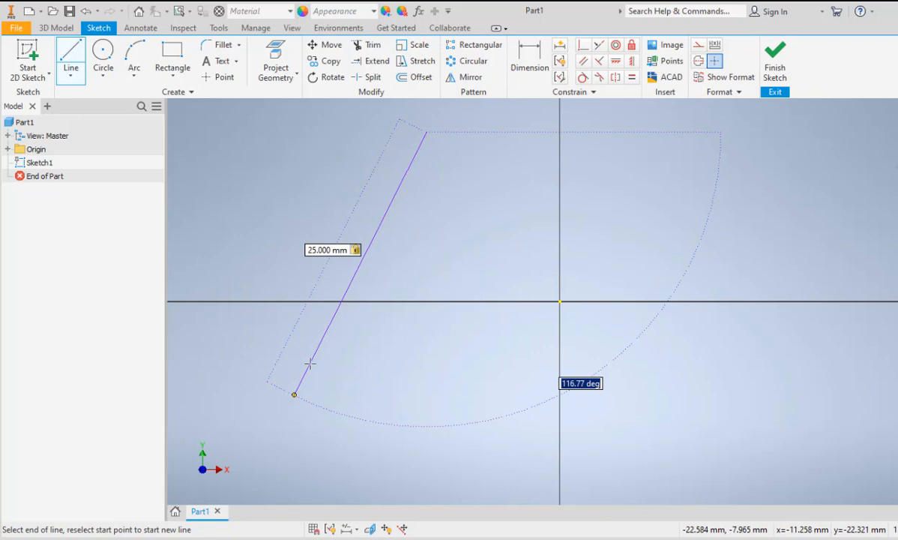
text(115)
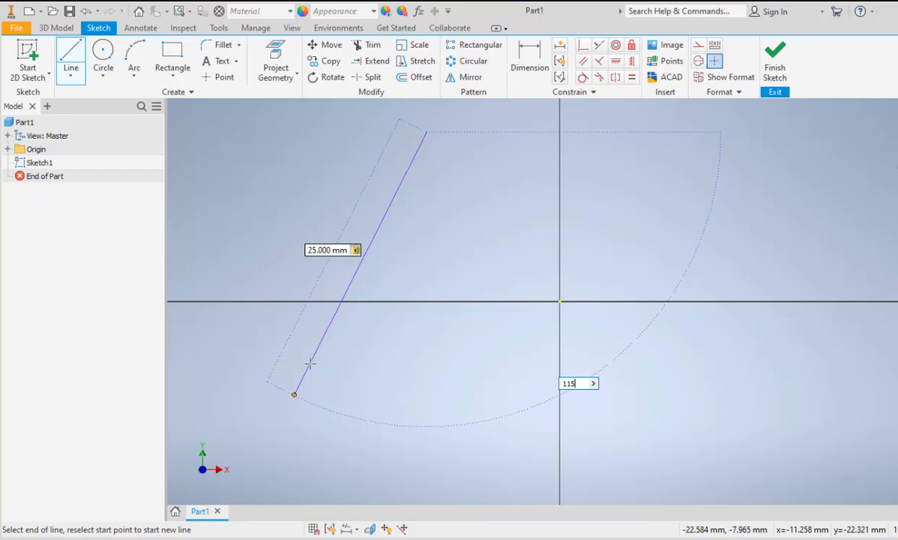
key(Tab)
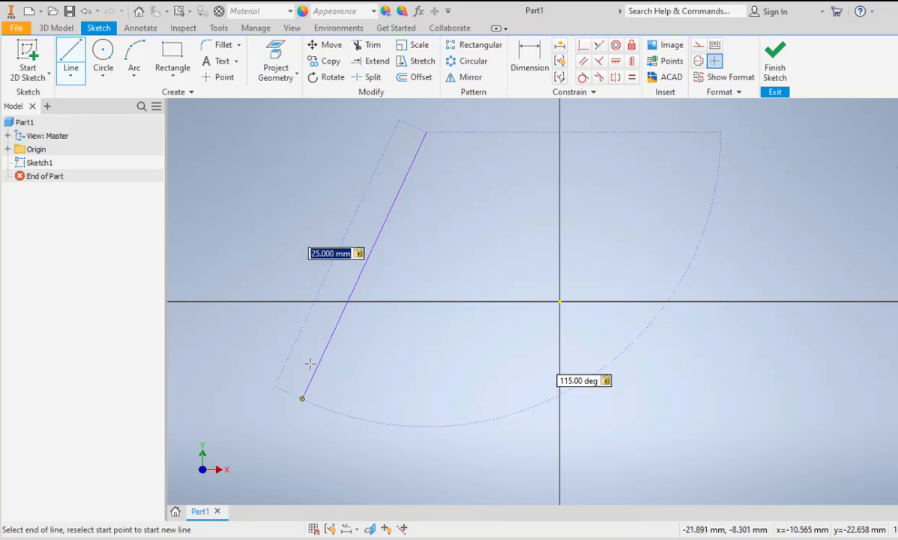
key(Tab)
key(Tab)
key(Tab)
key(Tab)
key(Tab)
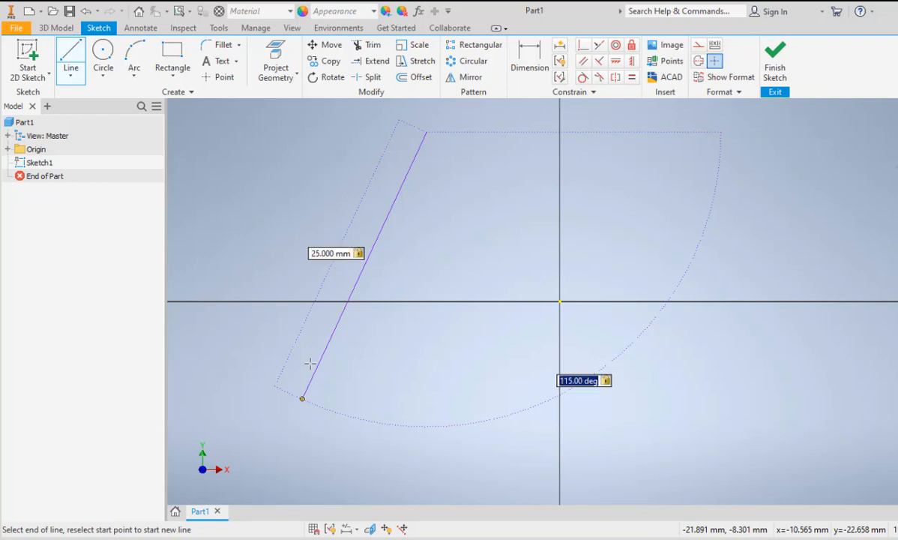
key(Tab)
key(Tab)
key(Tab)
key(Tab)
key(Tab)
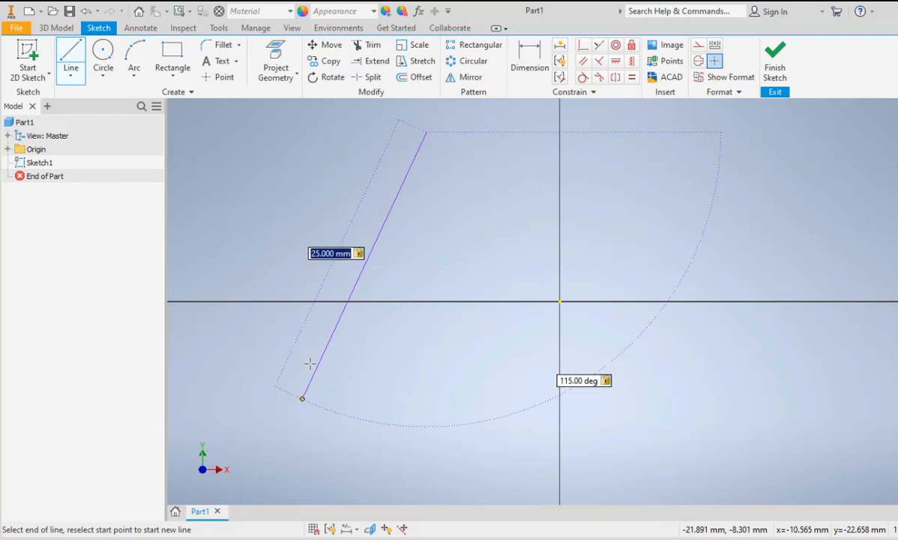
key(Tab)
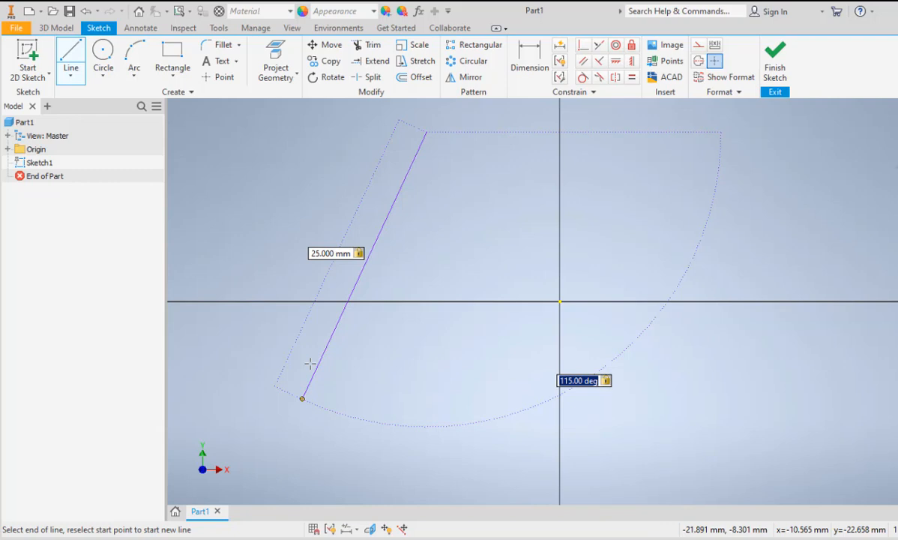
key(Return)
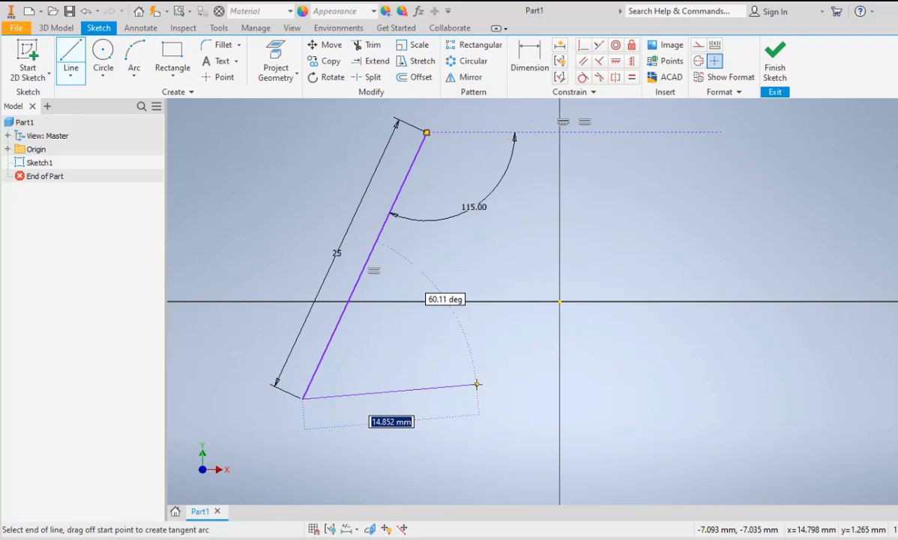
Draw the second side 25 mm long at 60 degrees to the first, and close the triangle with a line back to its start point.
text(25)
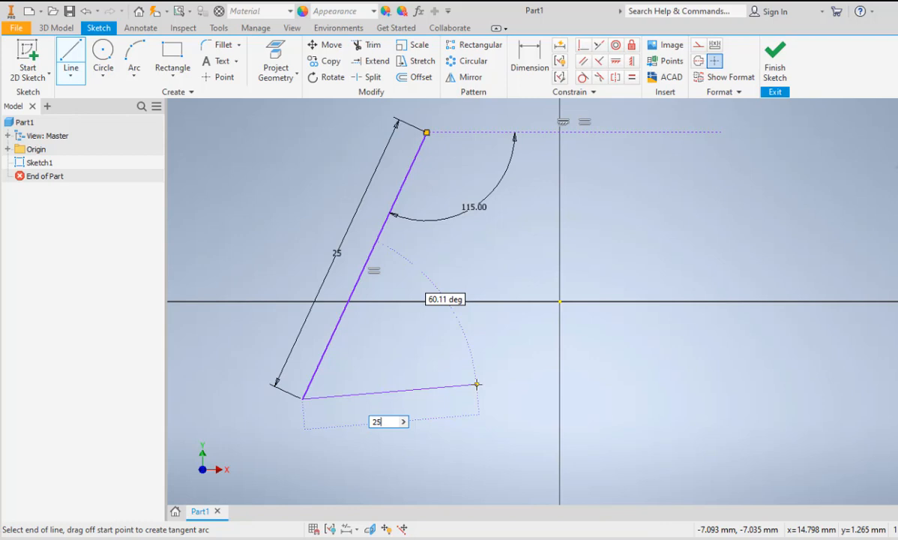
key(Tab)
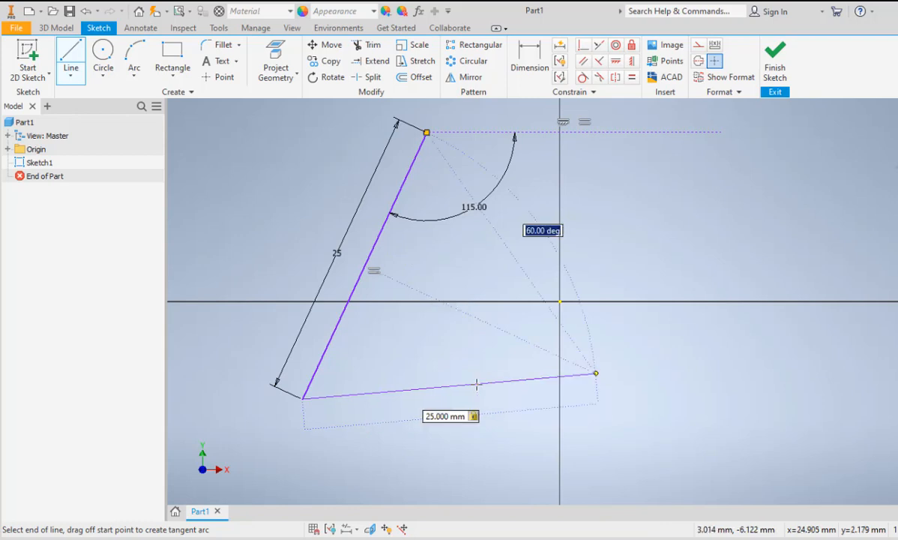
text(60)
key(Tab)
key(Return)
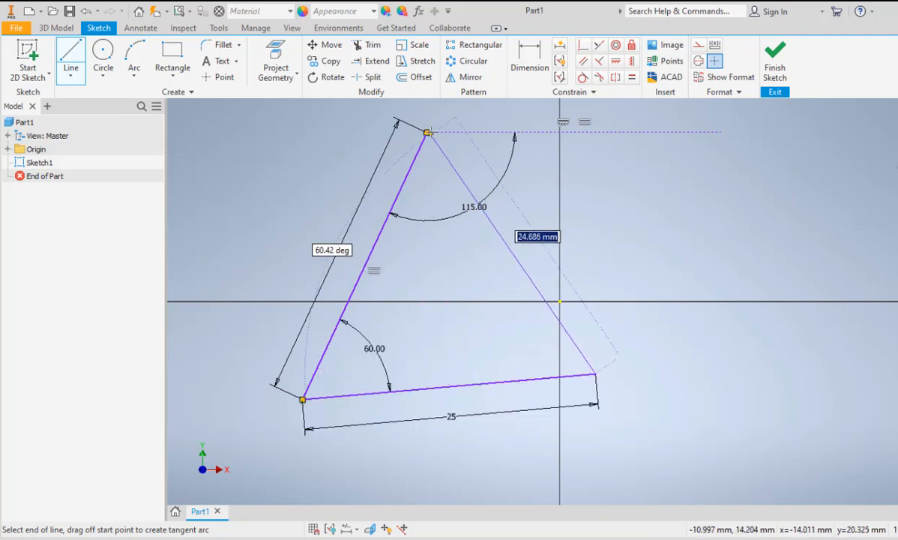
click(425, 132)
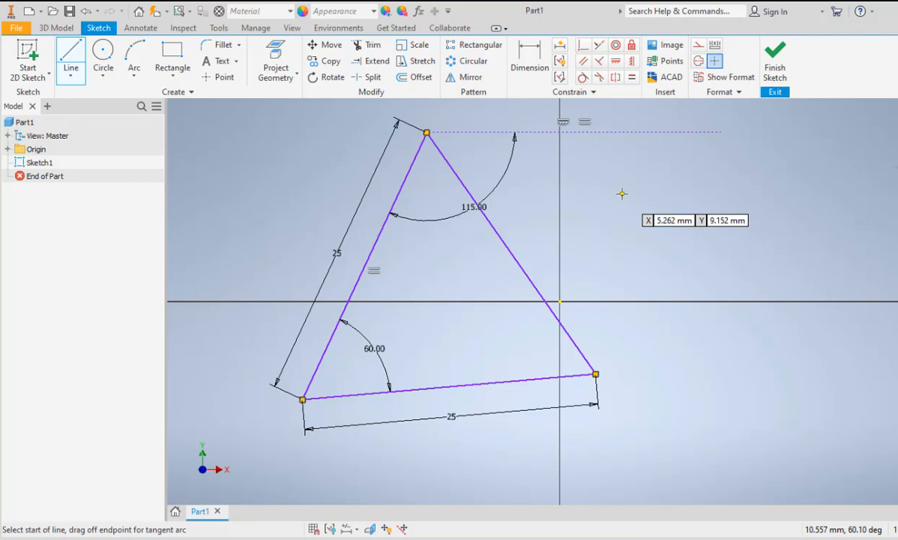
click(595, 373)
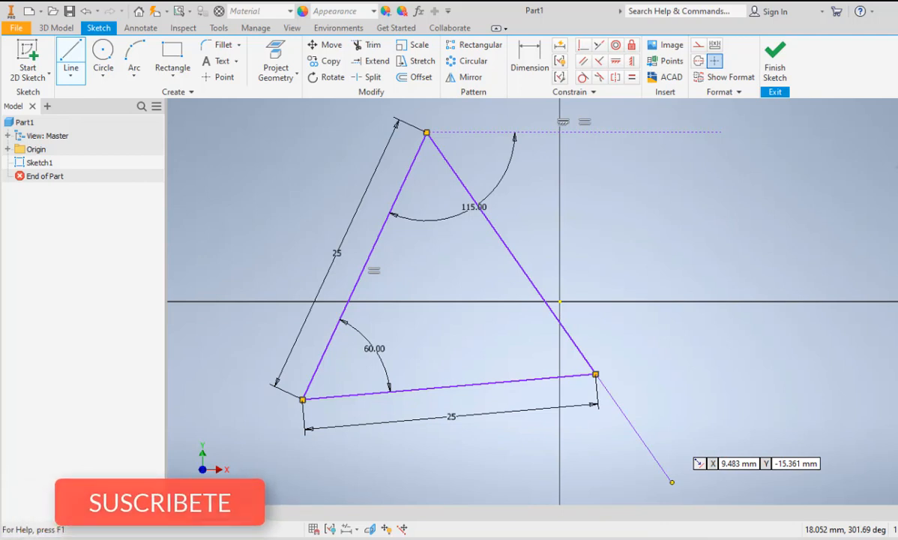